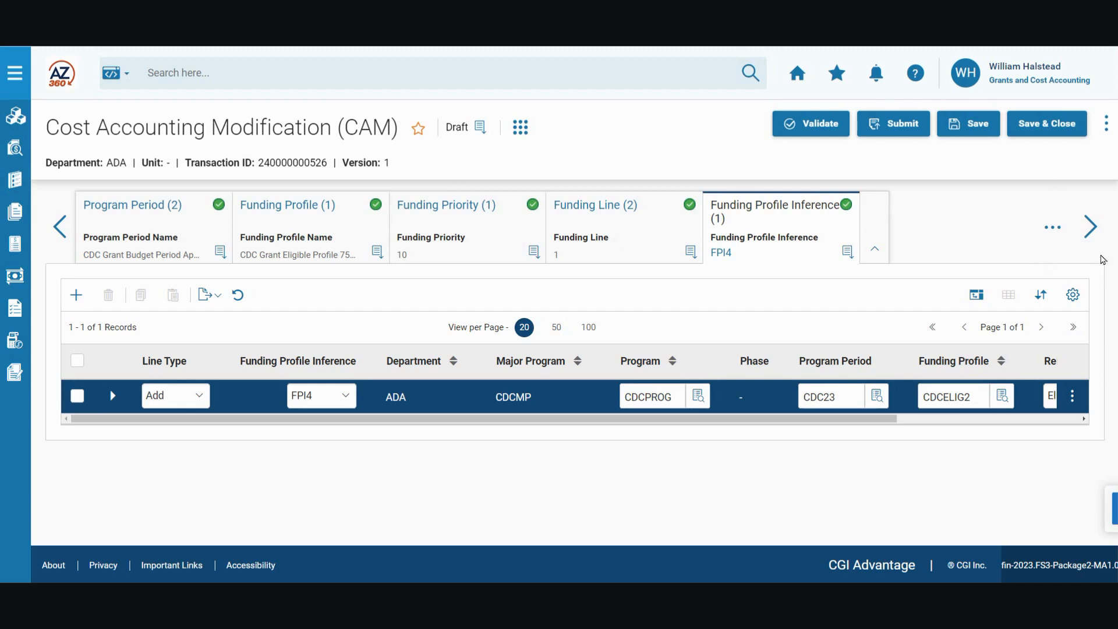
# Open the Budget section of the modification and add a budget line with the action New
pyautogui.click(1091, 228)
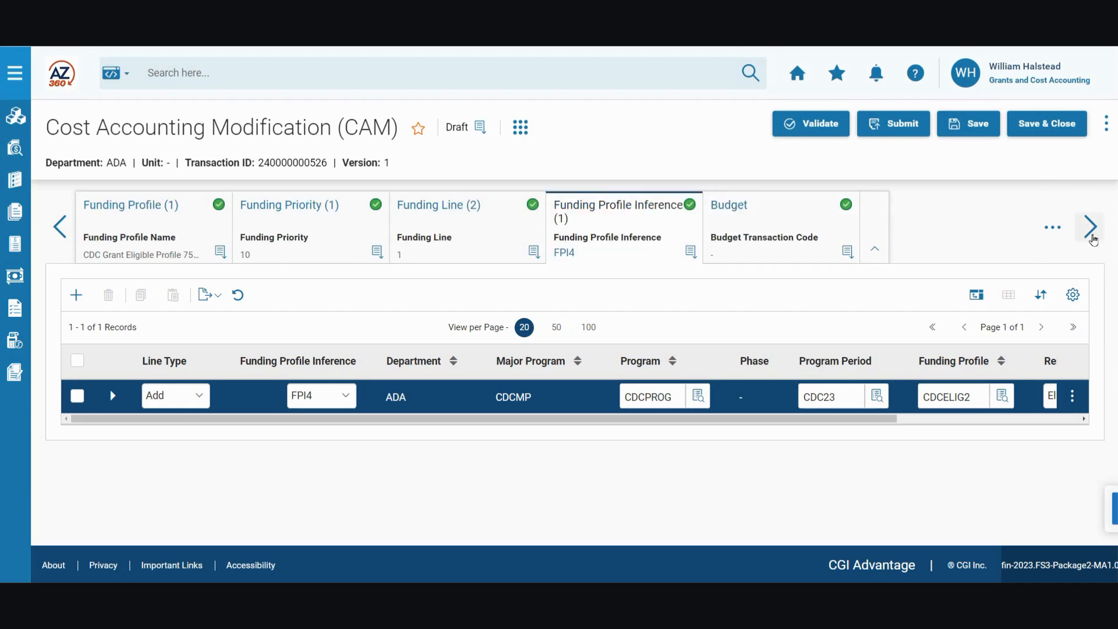
pyautogui.click(786, 214)
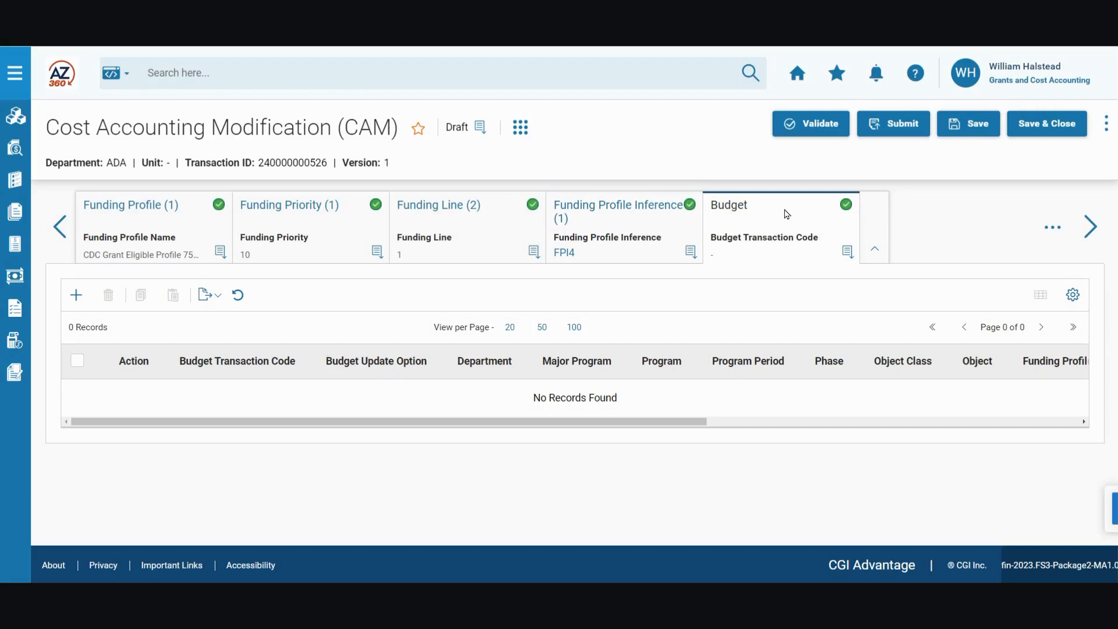
pyautogui.click(77, 297)
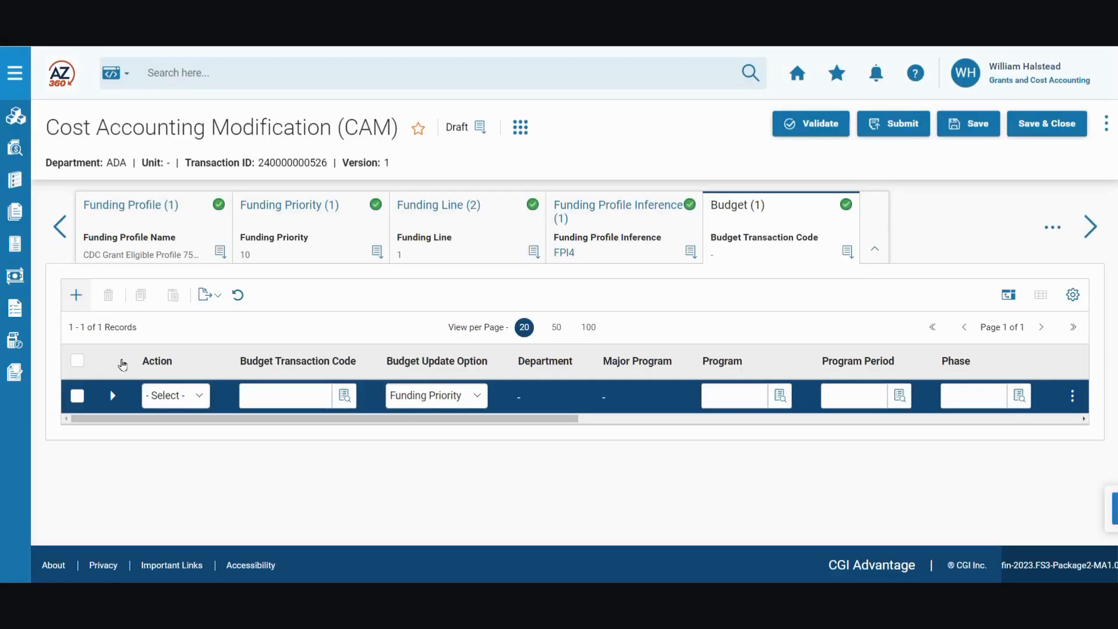
pyautogui.click(197, 397)
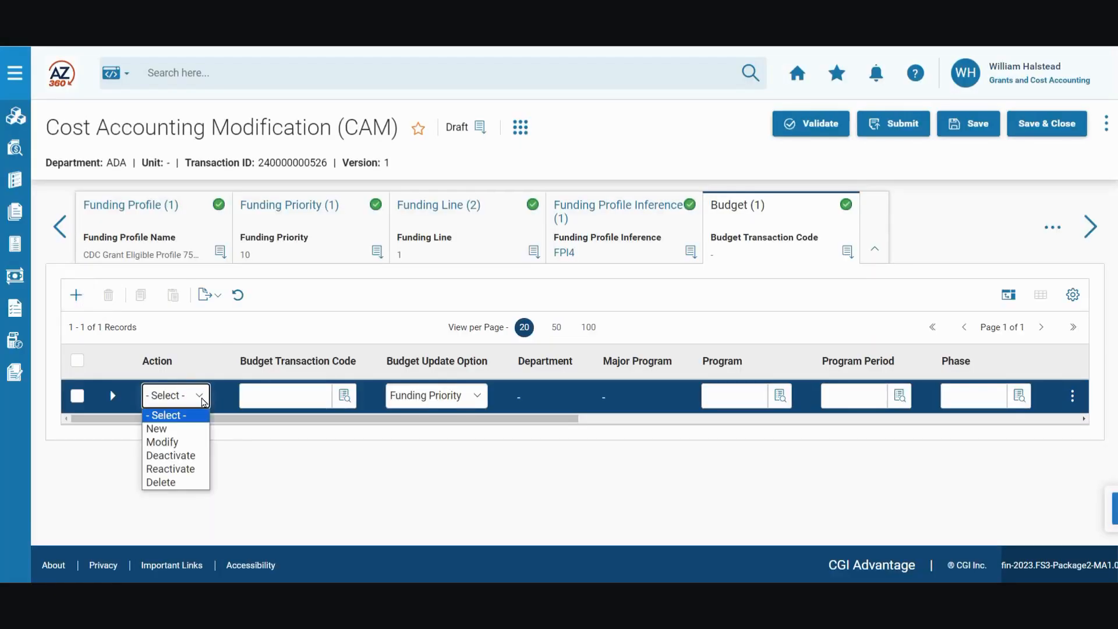
pyautogui.click(178, 429)
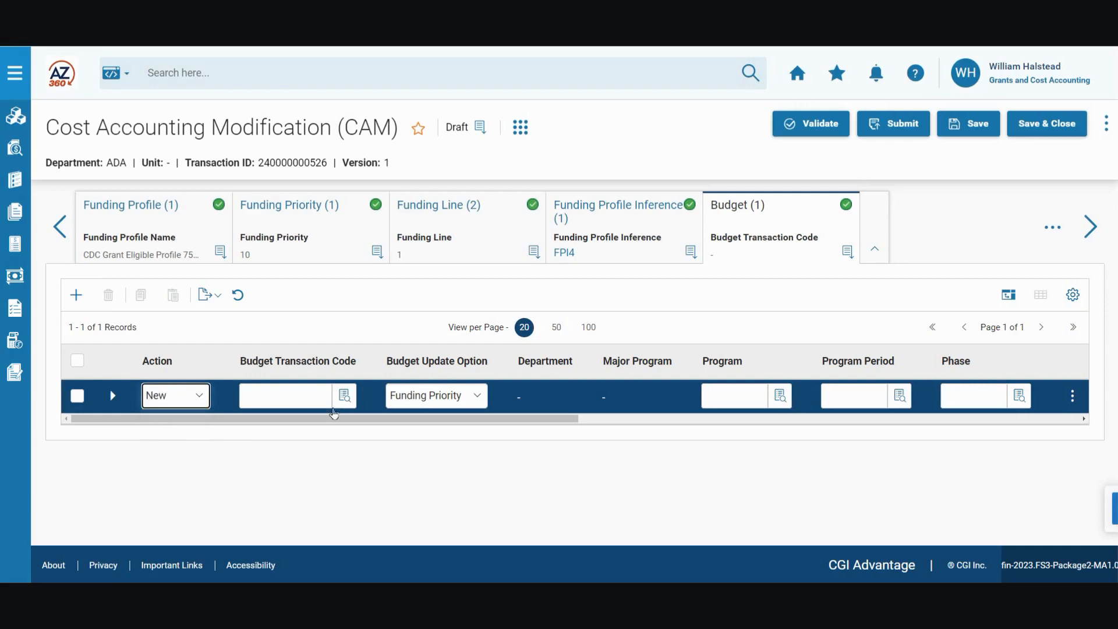
# Look up the budget transaction code for the new line and choose BGPDR, Reimbursable Grant Budget
pyautogui.click(346, 401)
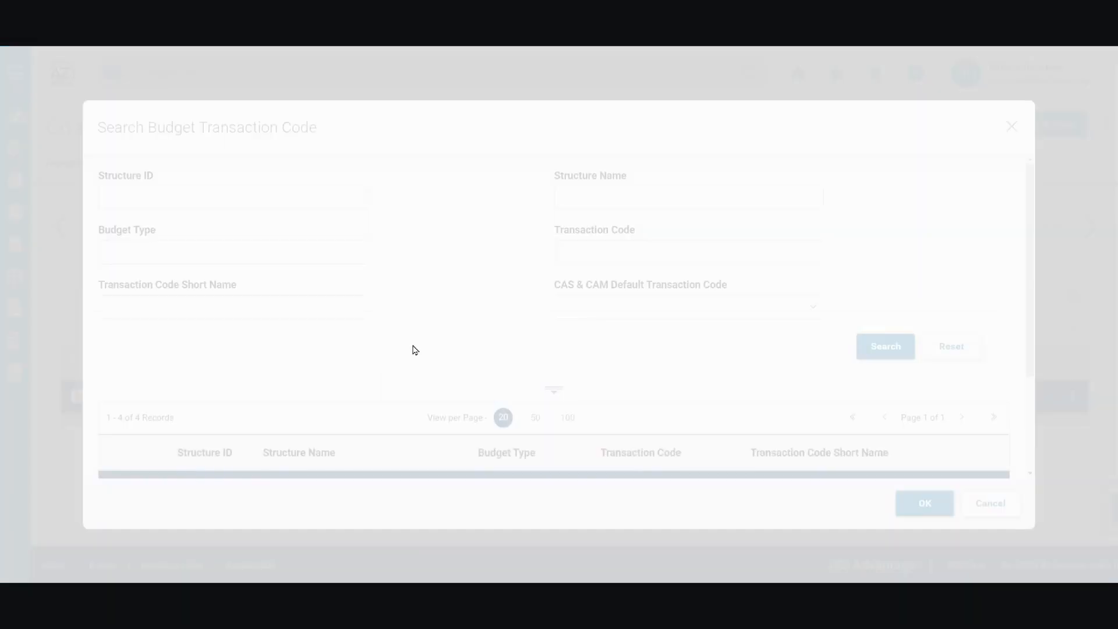
pyautogui.scroll(-3, 474, 345)
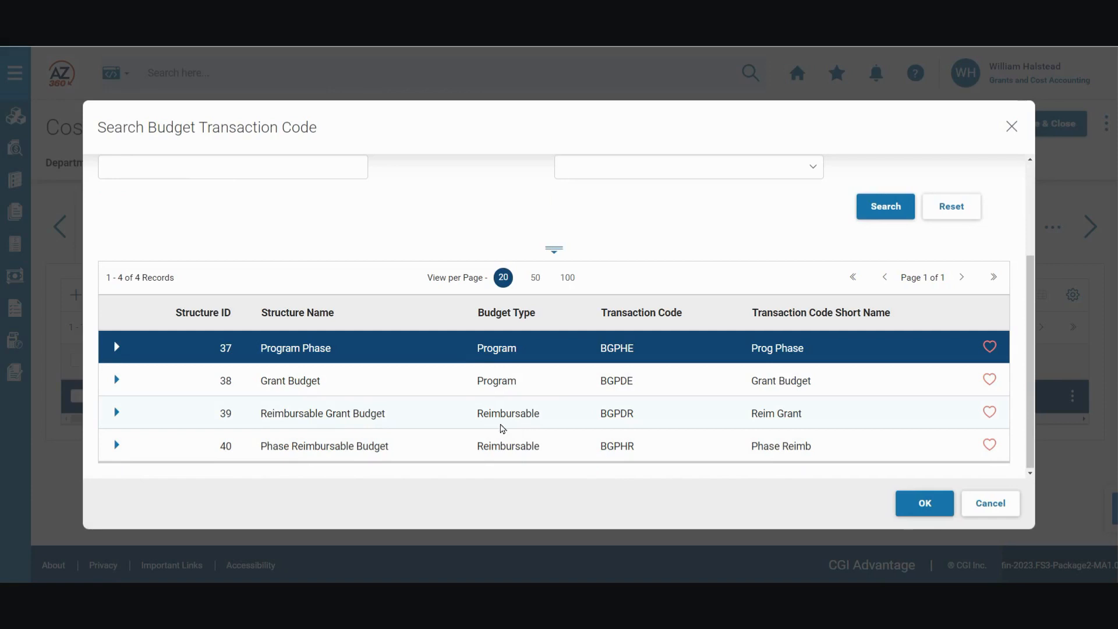
pyautogui.click(623, 428)
pyautogui.click(921, 506)
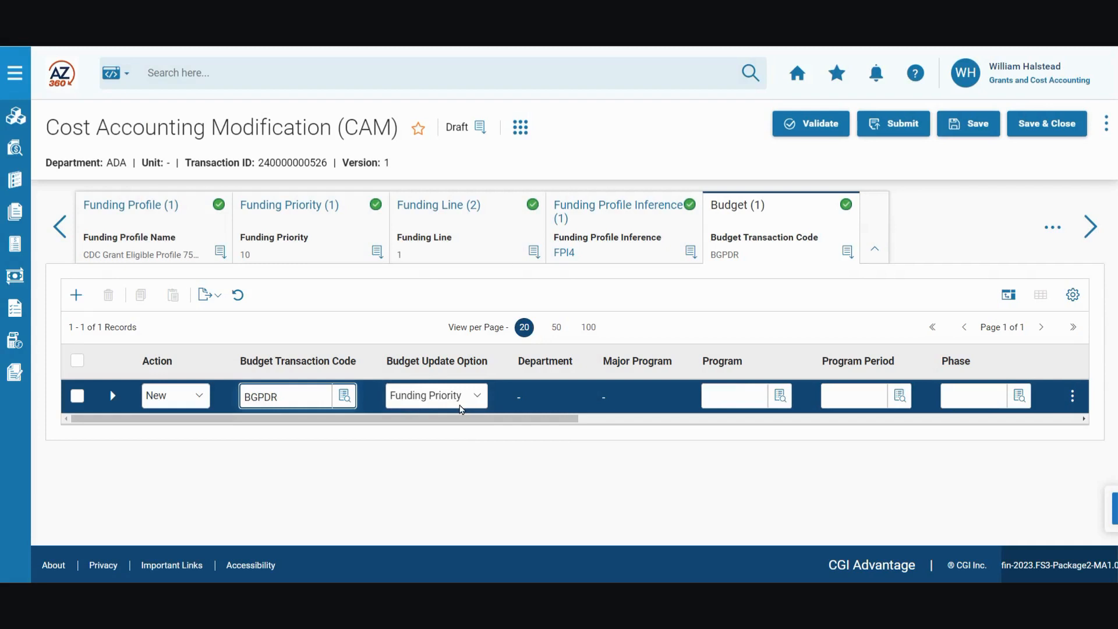
# Set the BGPDR line's program to CDCPROG and its program period to CDC23
pyautogui.click(732, 394)
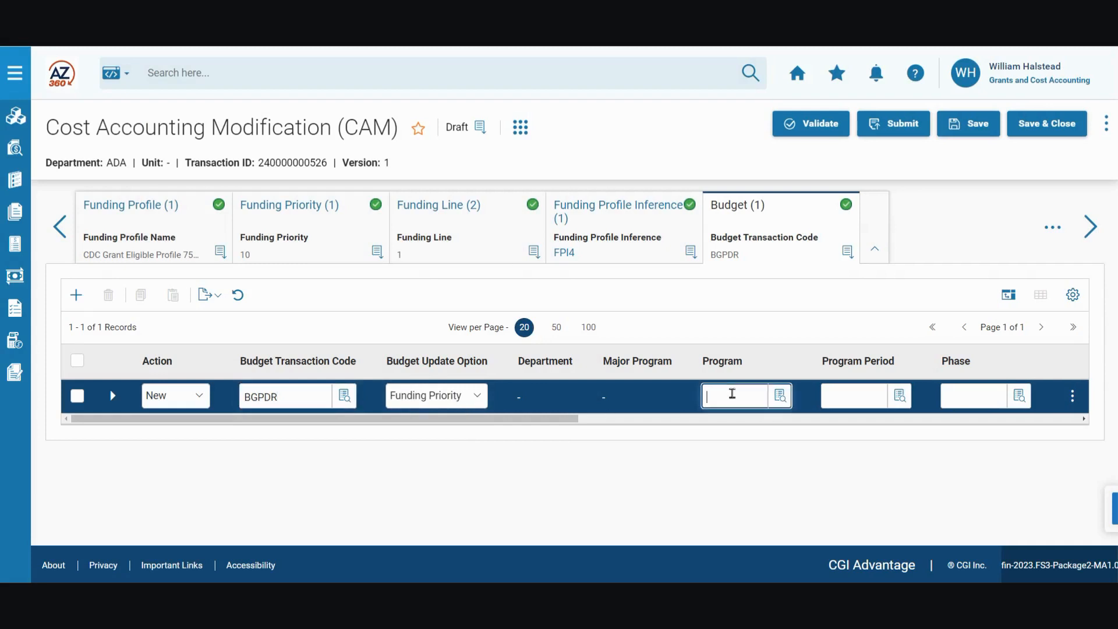
pyautogui.write('CDCPROG')
pyautogui.click(857, 401)
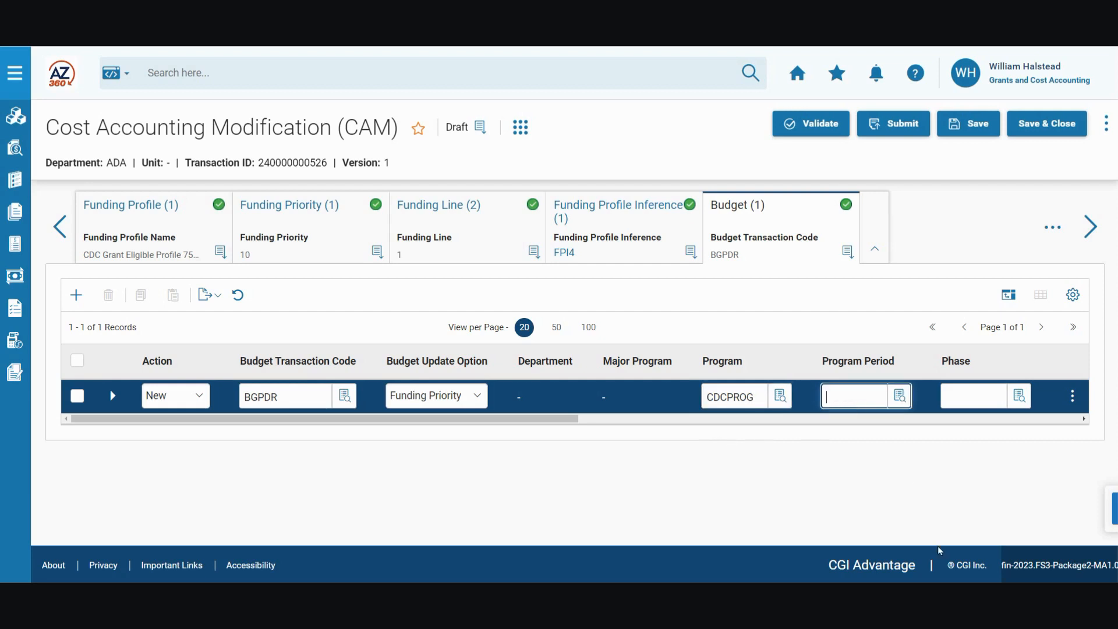
pyautogui.write('CDC23')
# Enter funding profile CDCELIG2, funding priority 10 and a dollar amount of 400000 on the BGPDR line
pyautogui.moveTo(568, 419); pyautogui.dragTo(1081, 434)
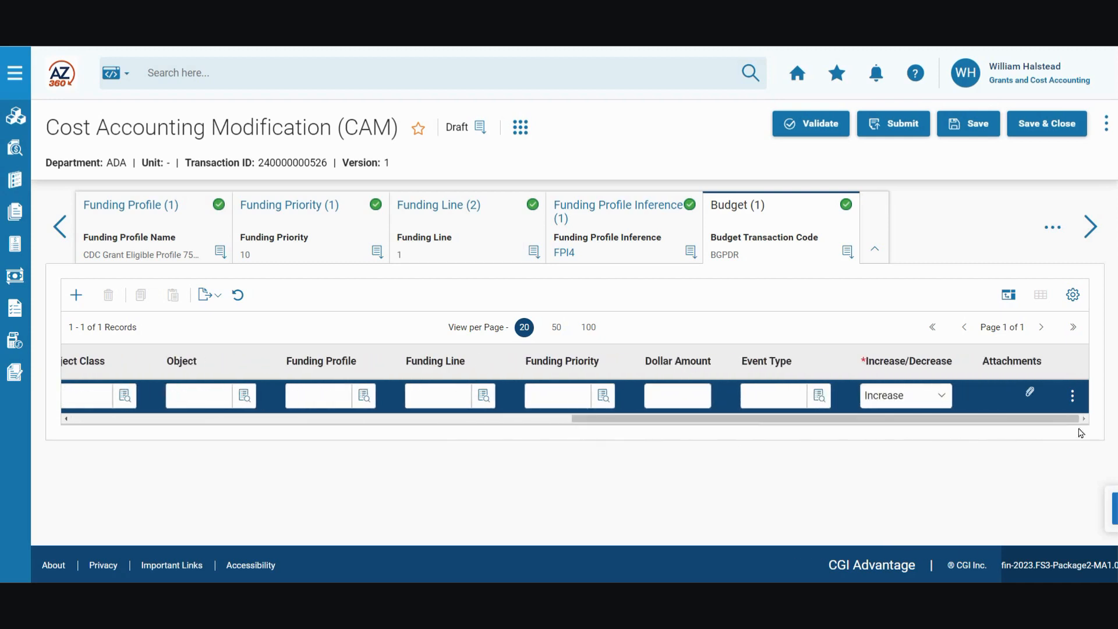
pyautogui.click(334, 391)
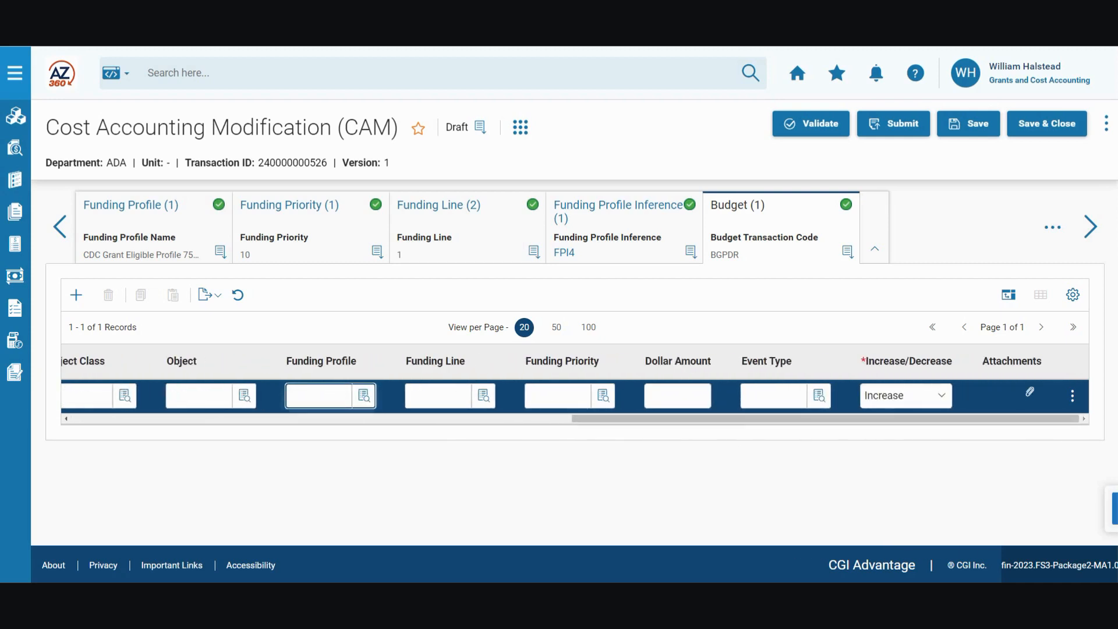
pyautogui.write('CDCELIG2')
pyautogui.click(559, 401)
pyautogui.write('10')
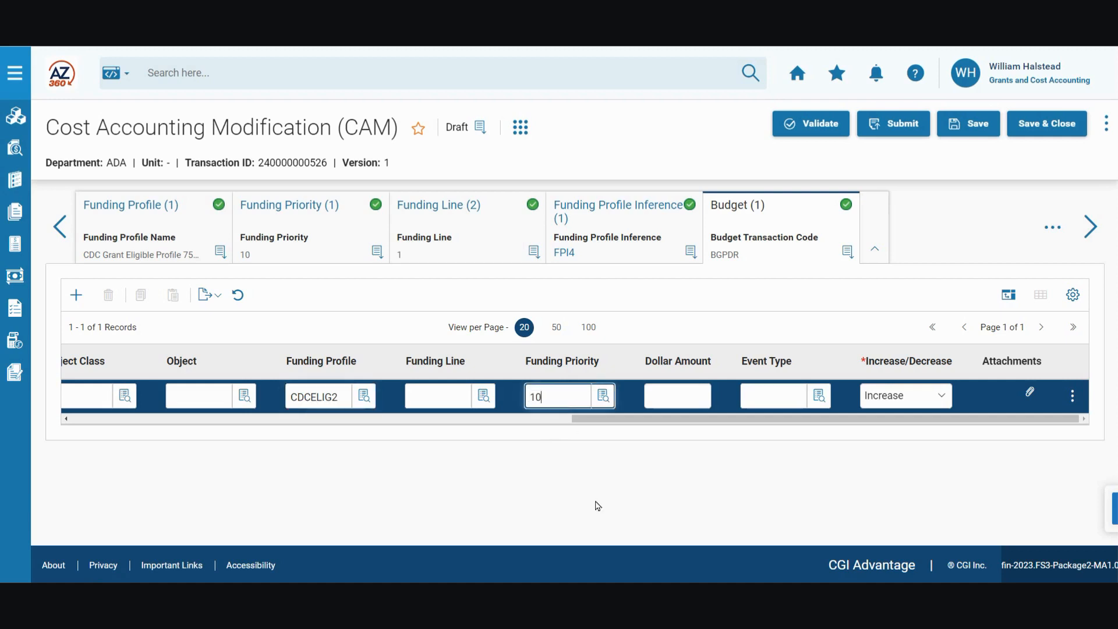
pyautogui.click(685, 392)
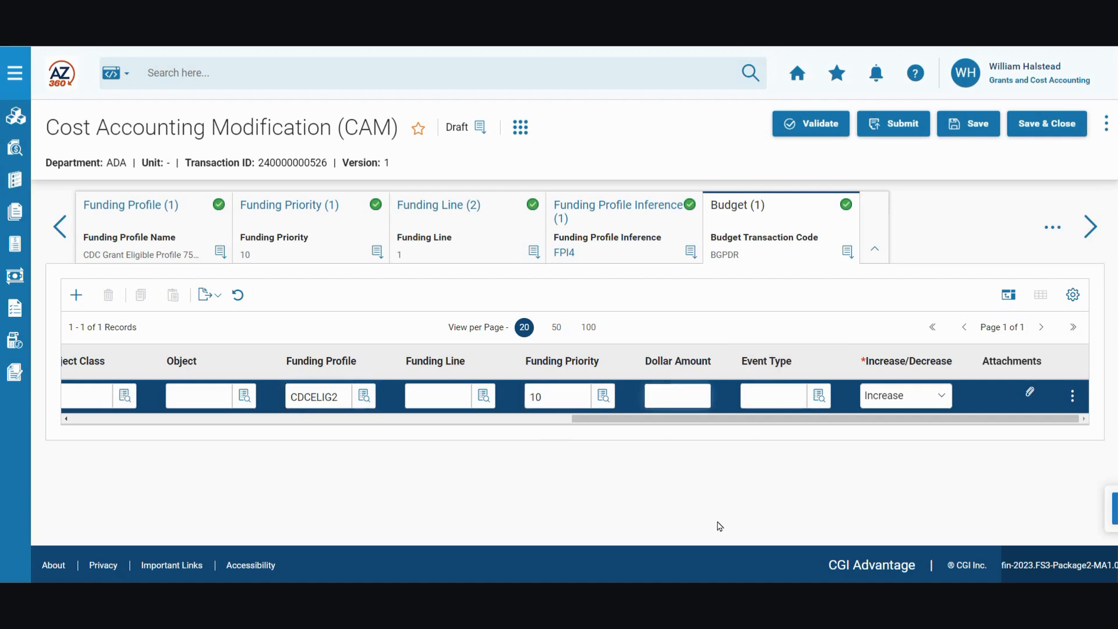
pyautogui.write('400000')
# Choose event type BG22, Award Reimbursable Budget, for the BGPDR line and save the transaction
pyautogui.click(819, 396)
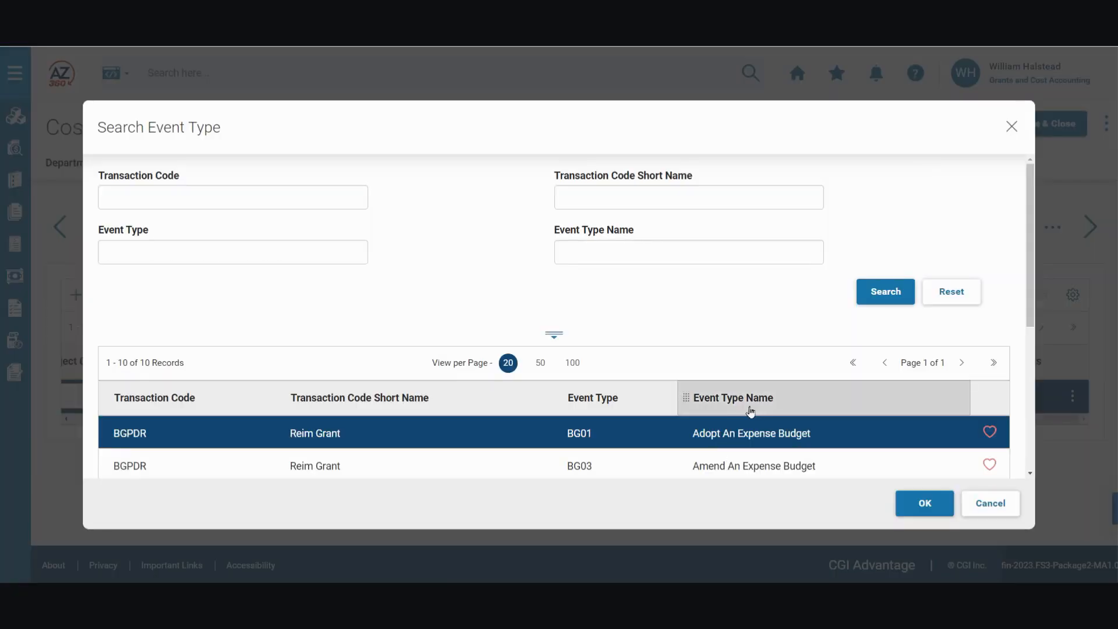
pyautogui.scroll(-2, 454, 431)
pyautogui.scroll(-3, 492, 430)
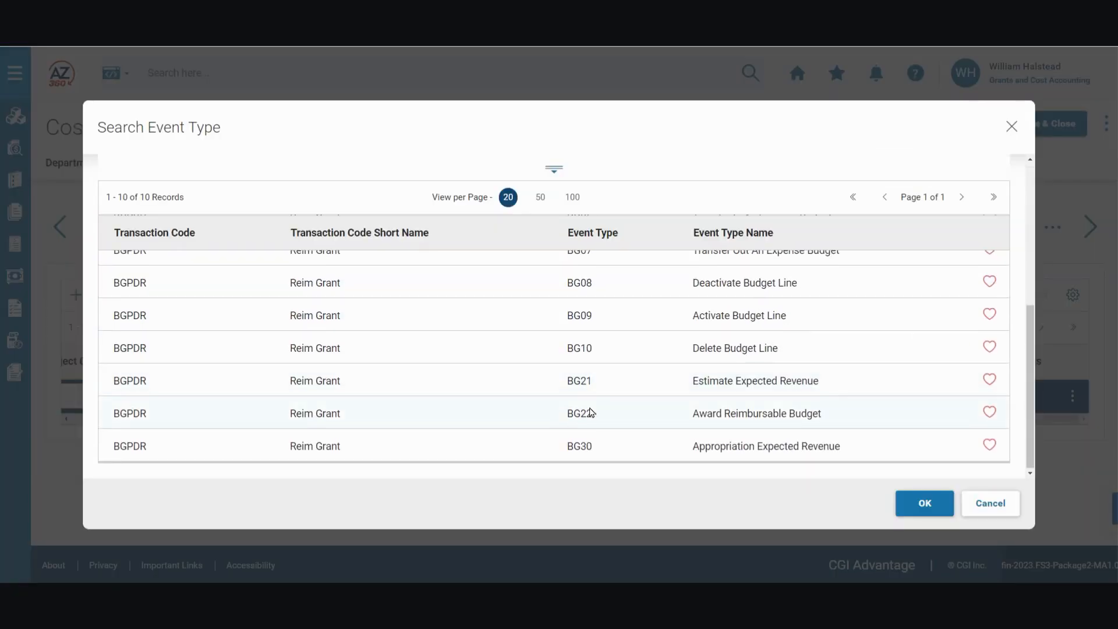
pyautogui.click(592, 412)
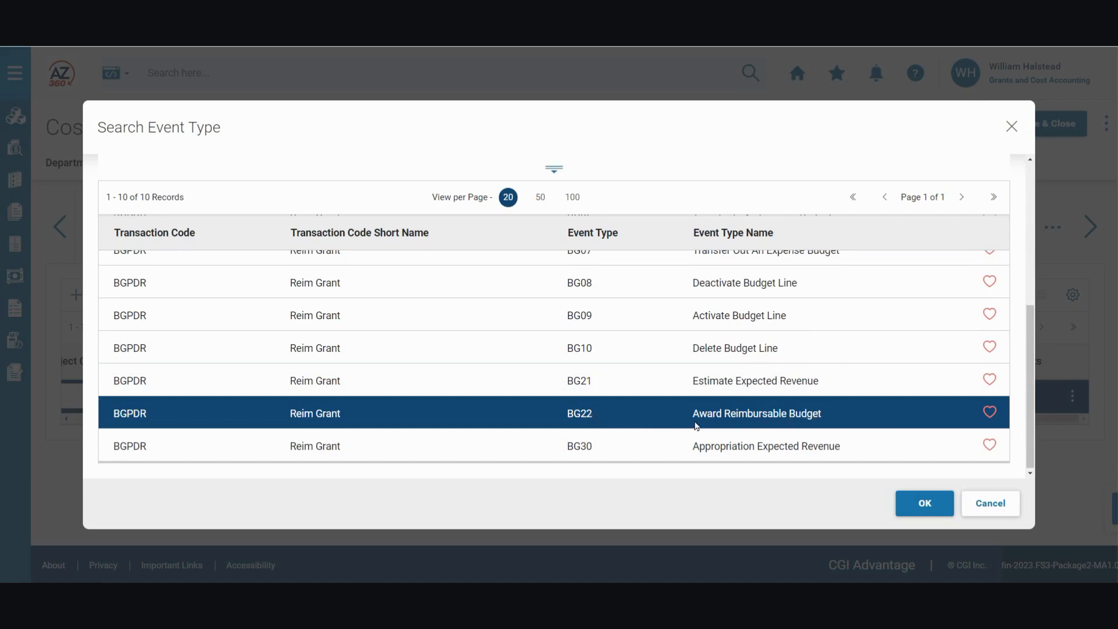
pyautogui.click(926, 512)
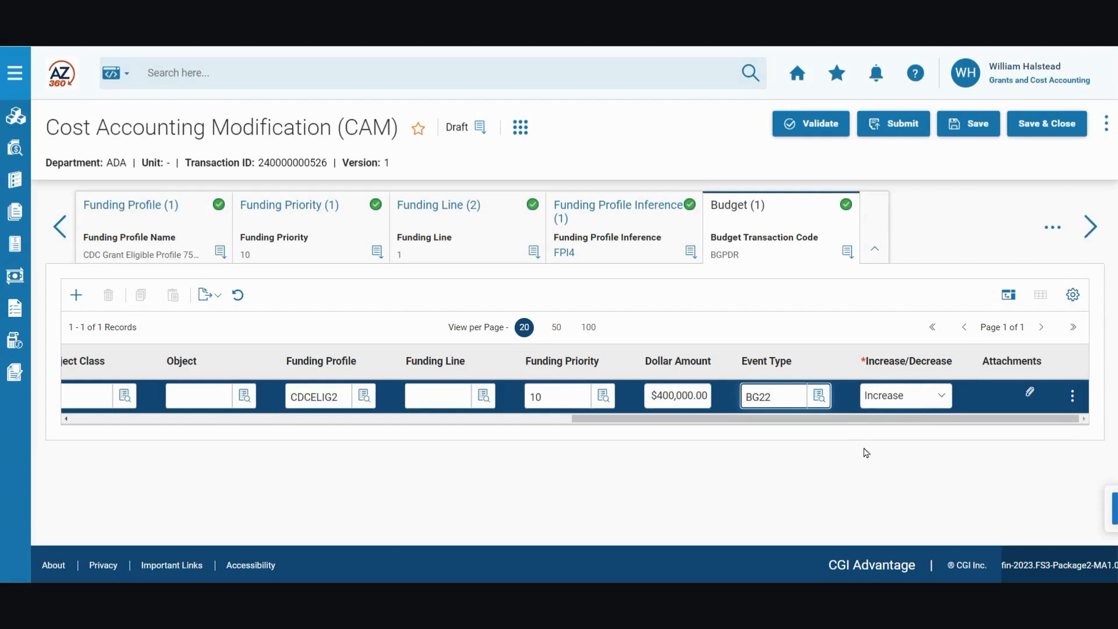
pyautogui.click(971, 132)
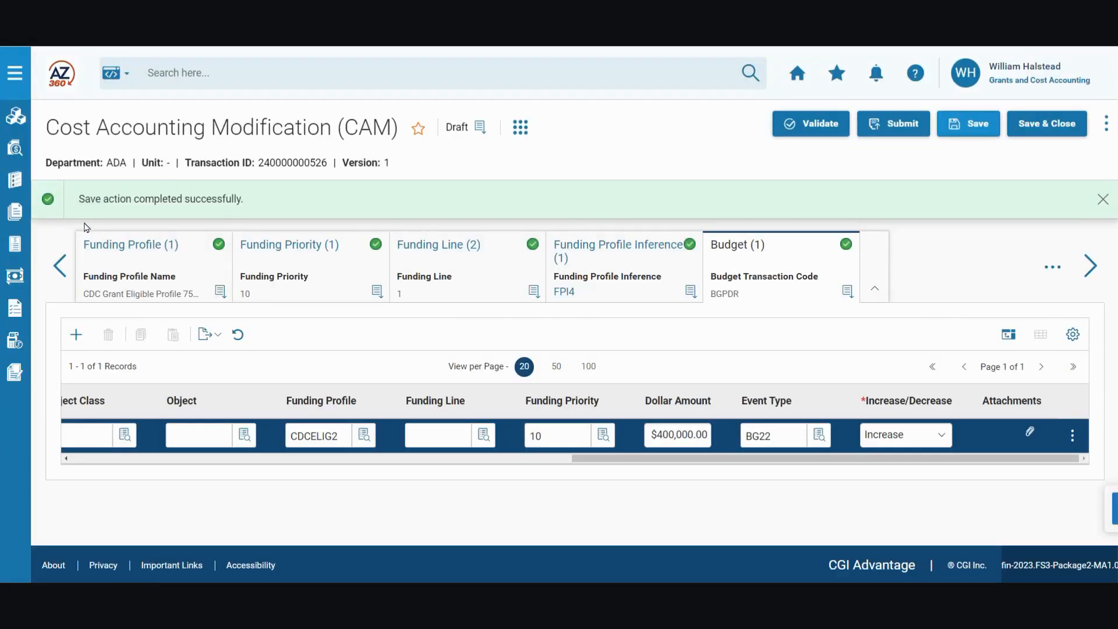
# Add a second budget line and set its action to New
pyautogui.moveTo(579, 459); pyautogui.dragTo(60, 461)
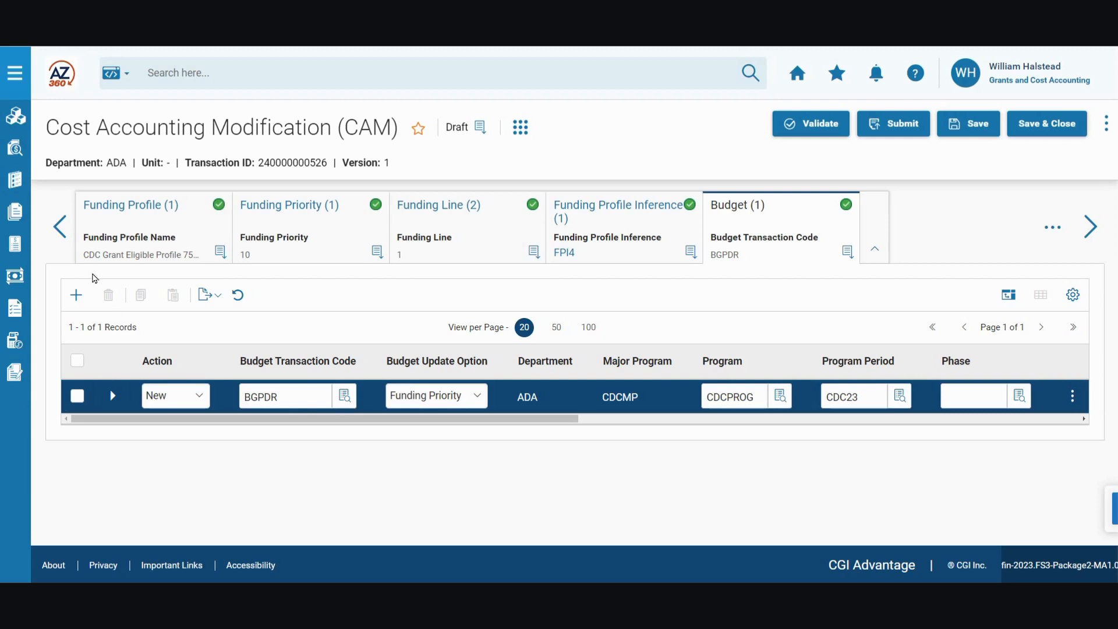
pyautogui.click(79, 303)
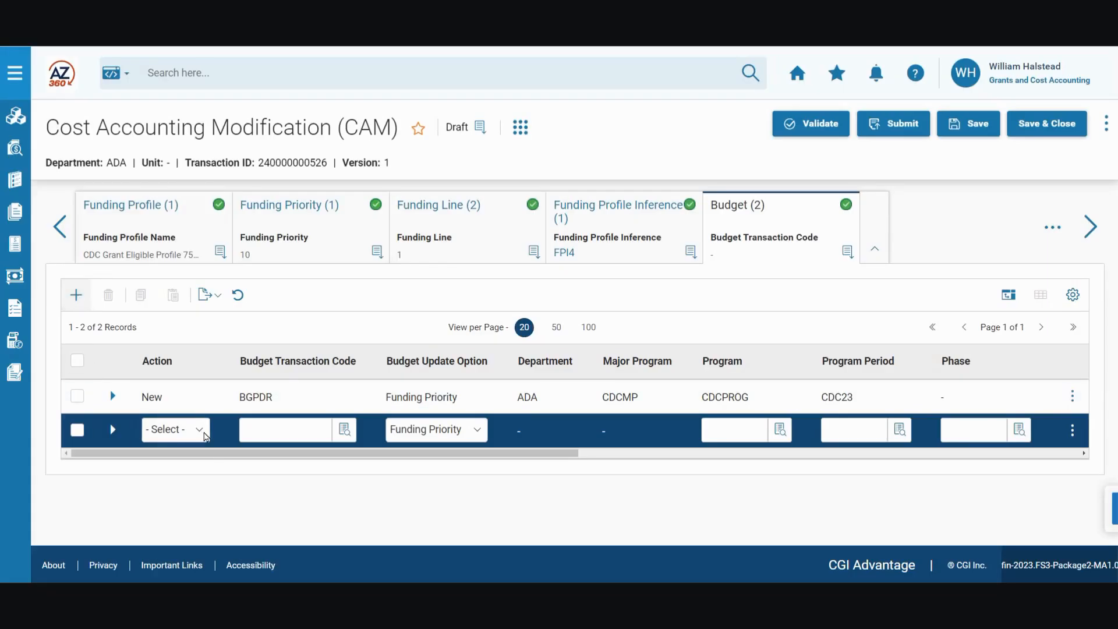
pyautogui.click(201, 432)
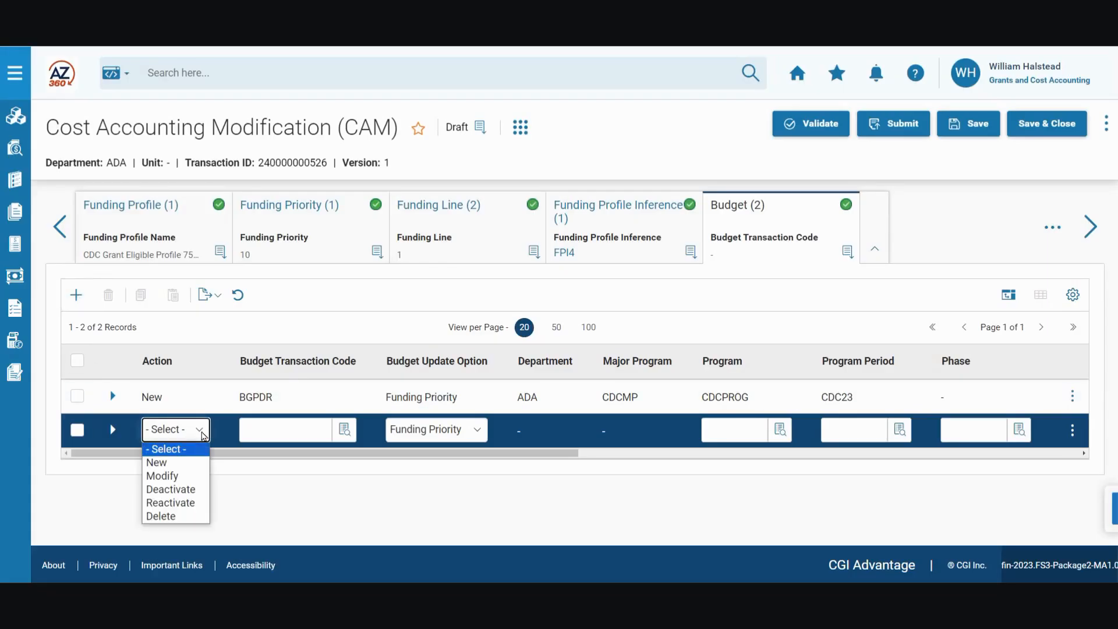
pyautogui.click(184, 463)
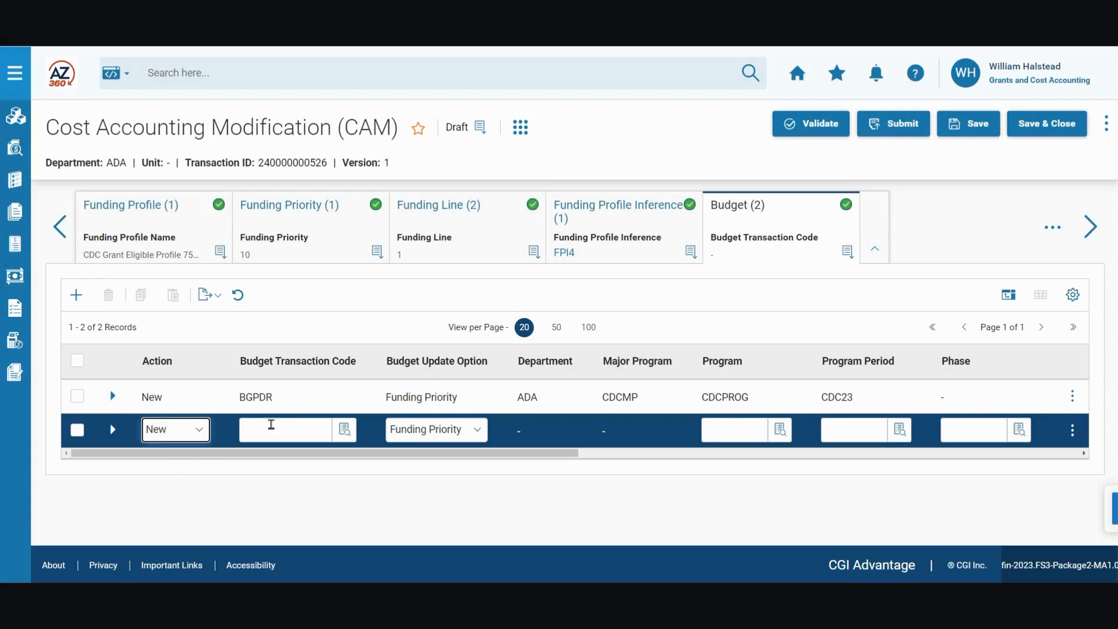
# Choose budget transaction code BGPDE, Grant Budget, for the second line and set its budget update option to Non-Reimbursable
pyautogui.click(344, 430)
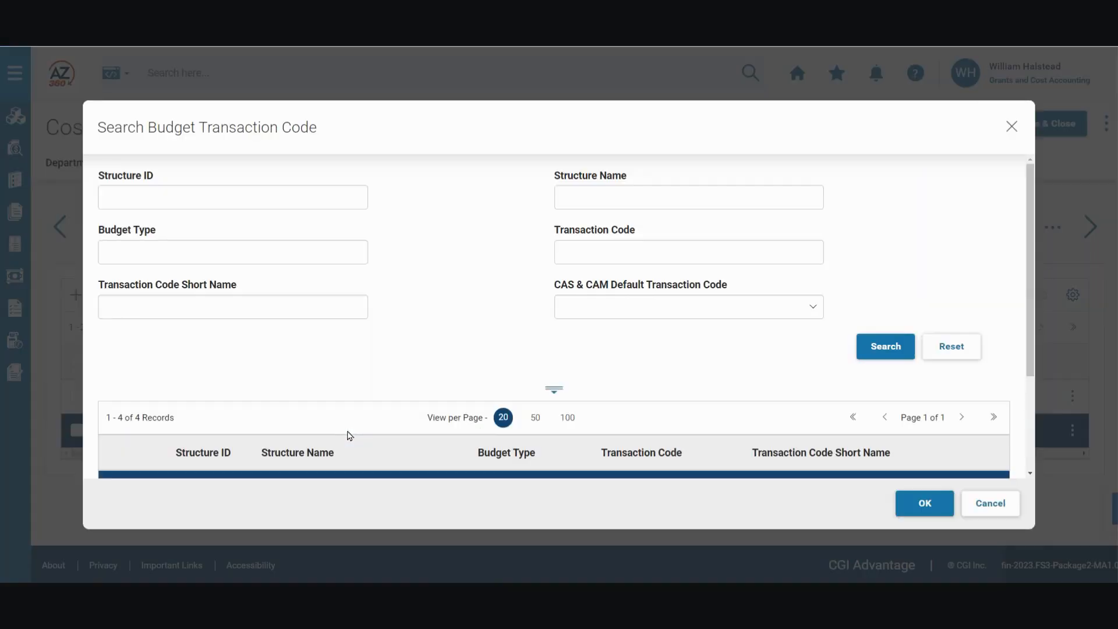
pyautogui.scroll(-3, 452, 375)
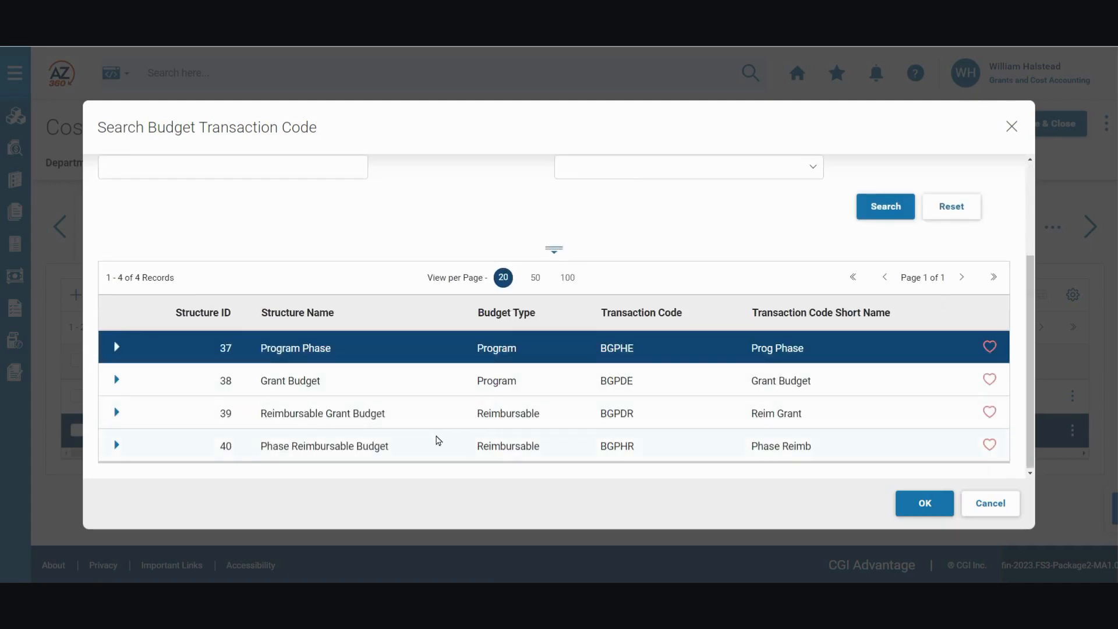
pyautogui.click(645, 386)
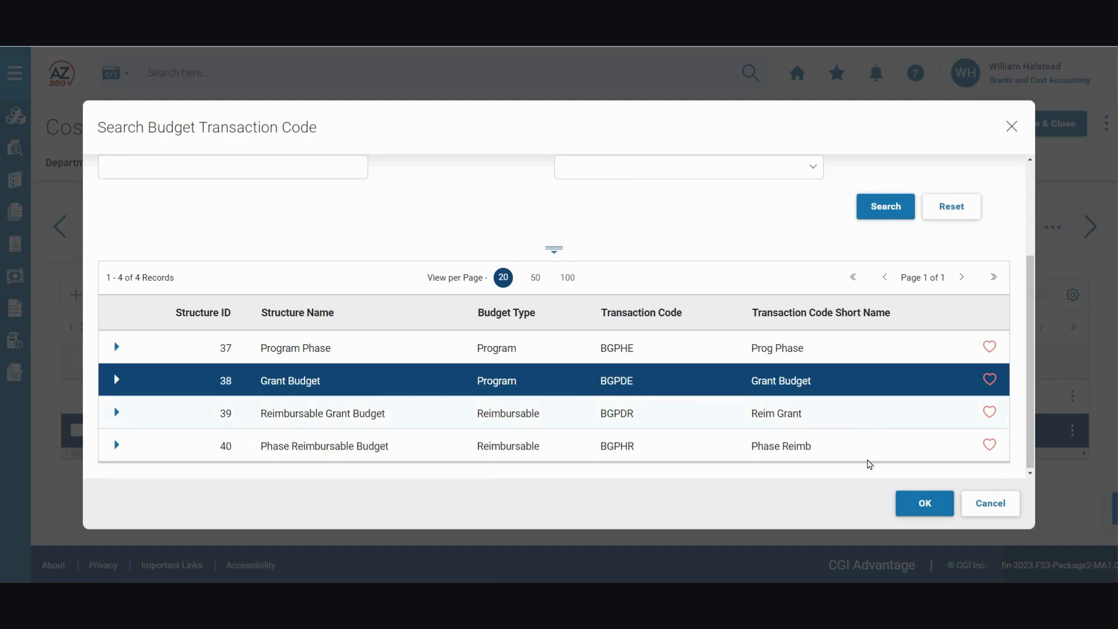
pyautogui.click(916, 509)
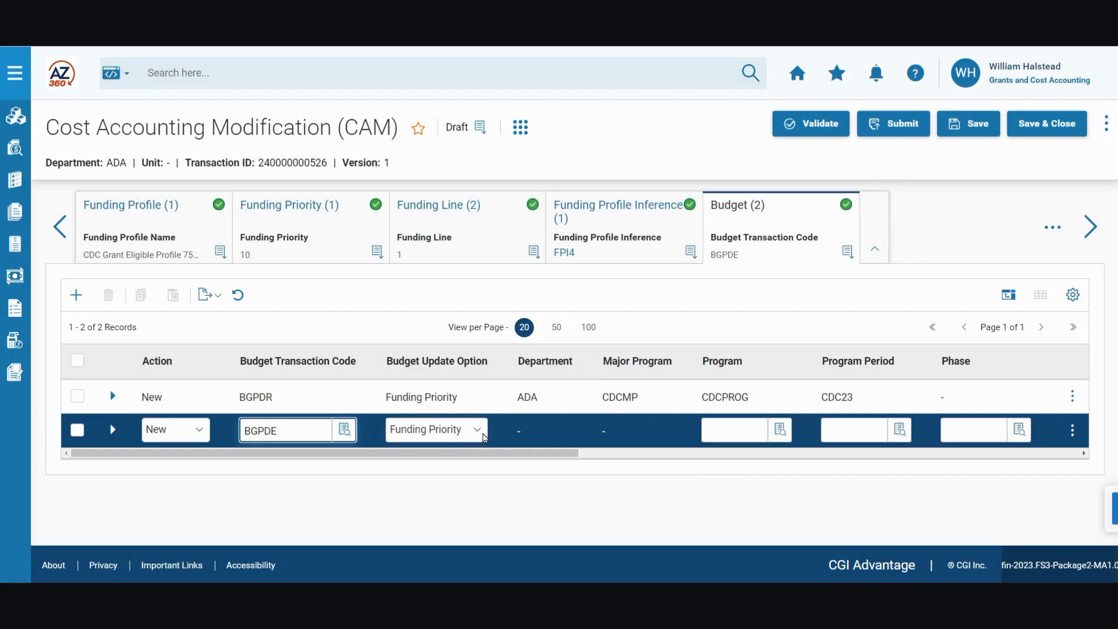
pyautogui.click(483, 437)
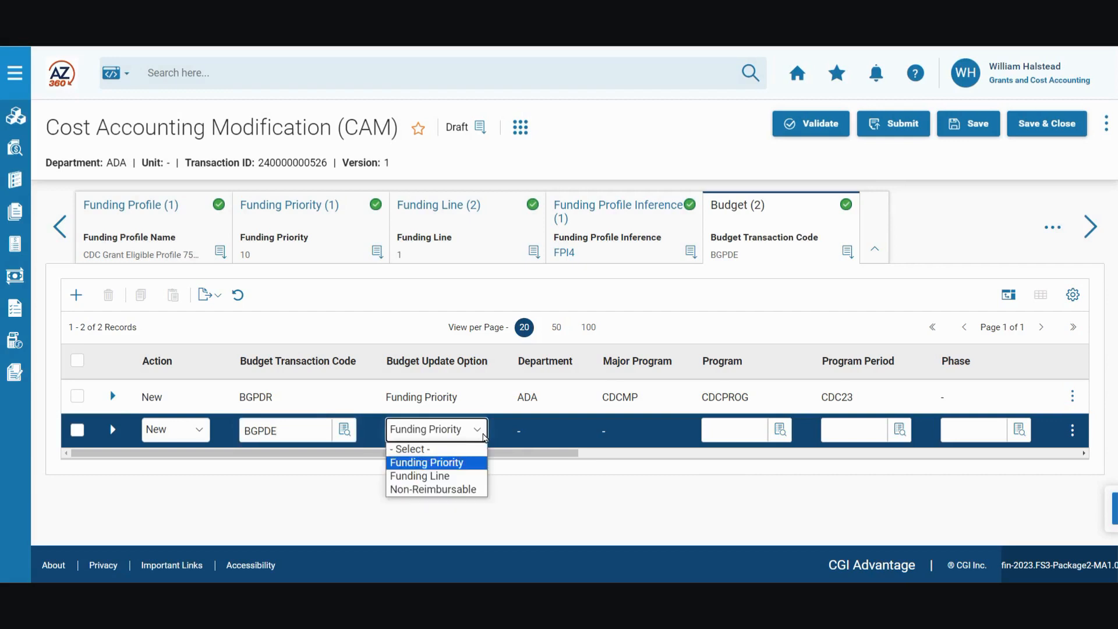
pyautogui.click(461, 493)
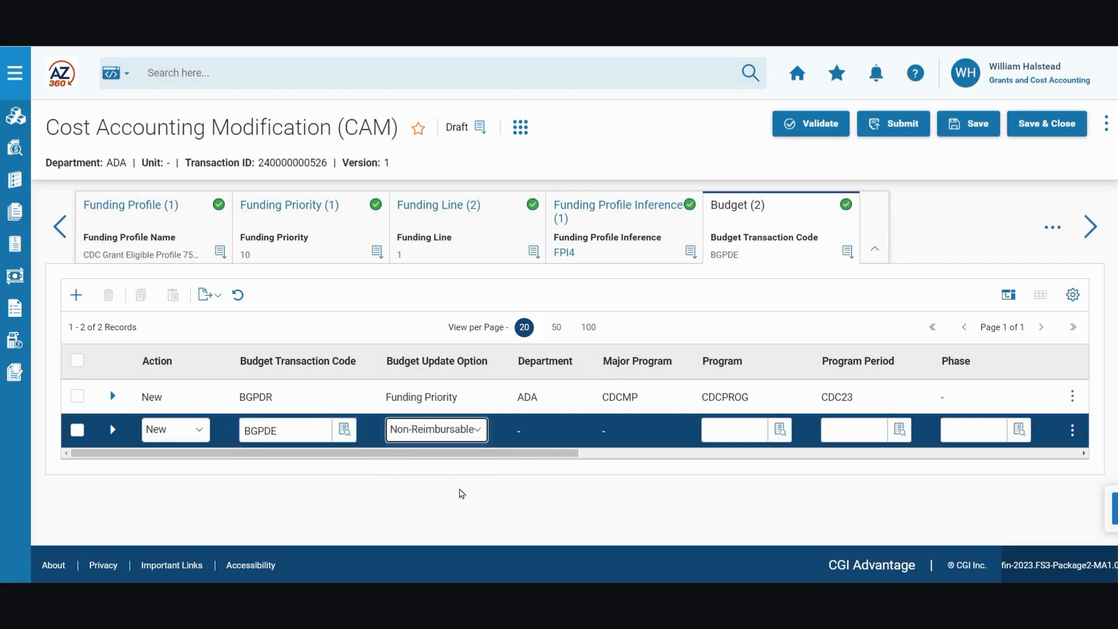
# Set the BGPDE line's program to CDCPROG and its program period to CDC23
pyautogui.click(734, 434)
pyautogui.write('CDCPROG')
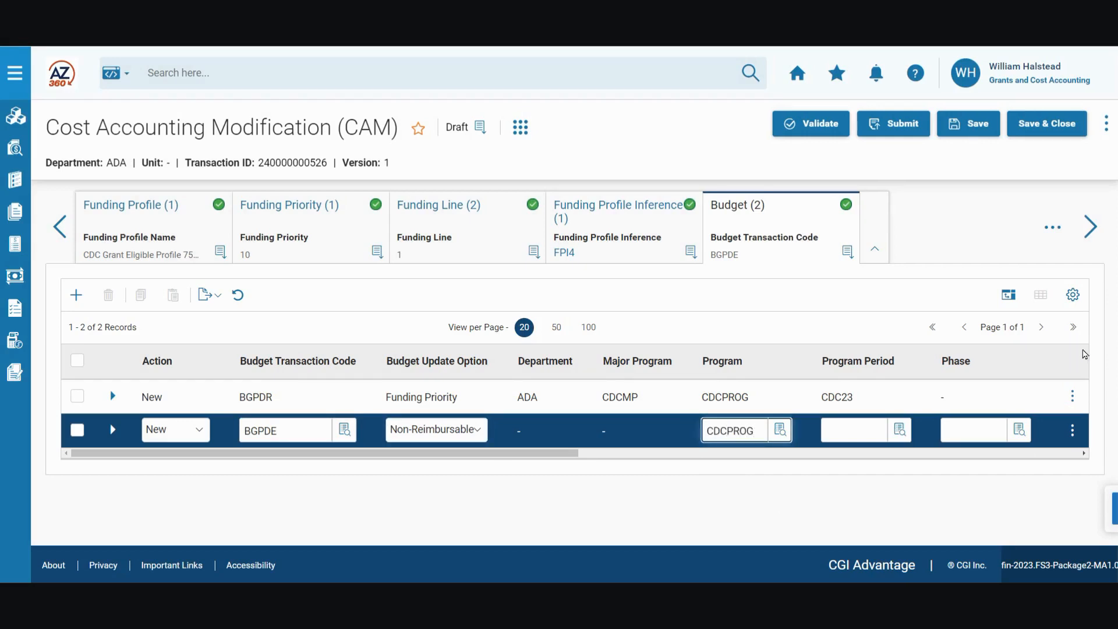
pyautogui.click(877, 438)
pyautogui.write('CDC23')
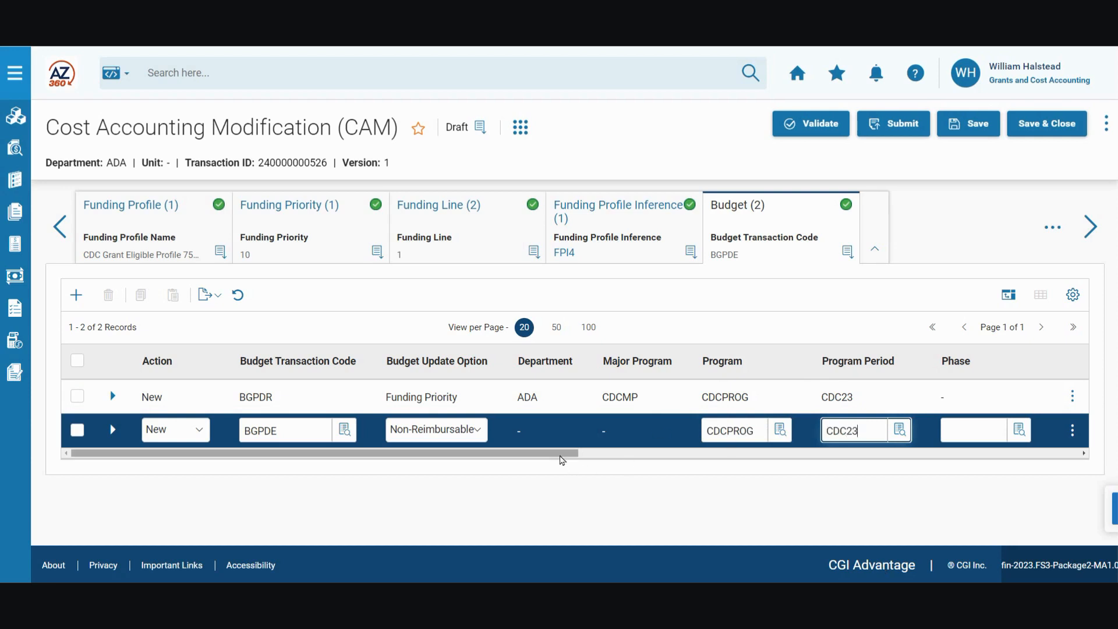
# Enter a dollar amount of 400000 on the BGPDE budget line
pyautogui.moveTo(576, 453); pyautogui.dragTo(1107, 462)
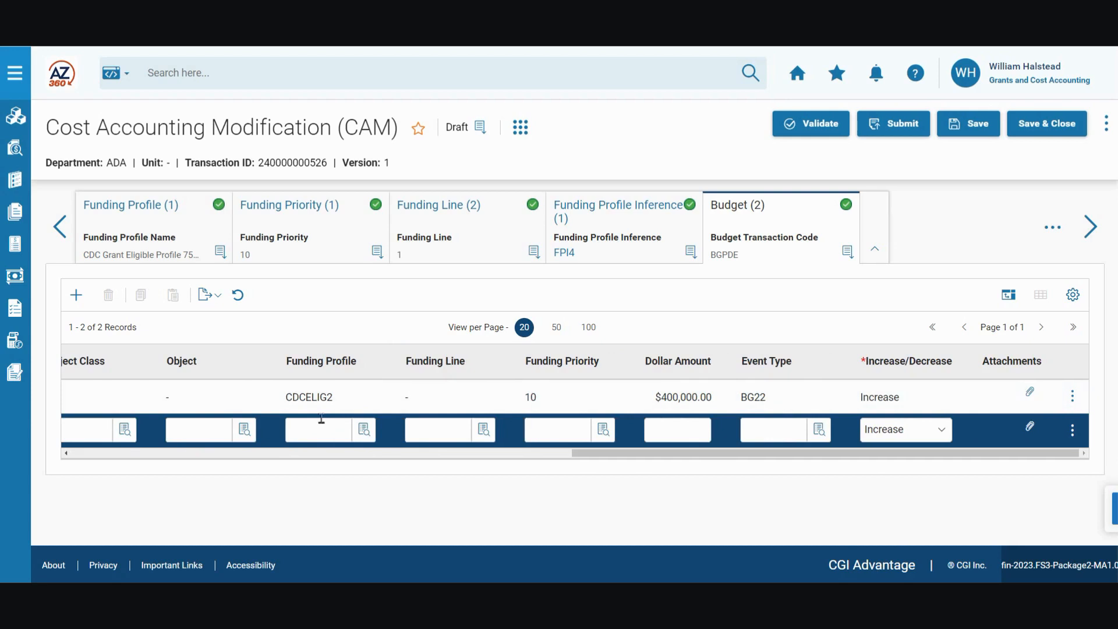
pyautogui.click(661, 430)
pyautogui.write('400')
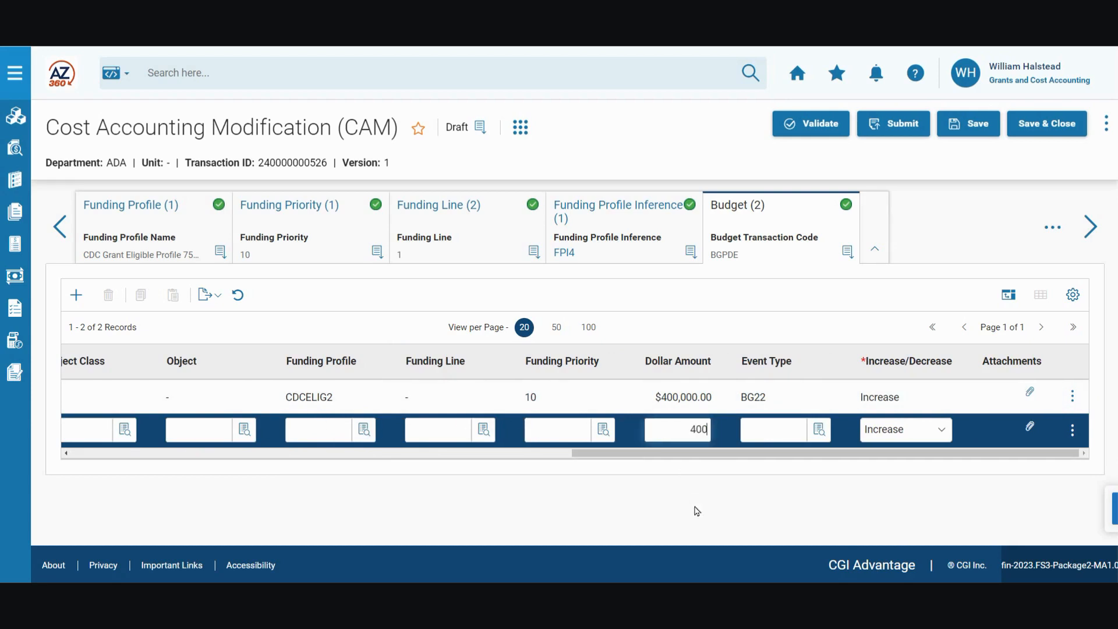
pyautogui.write('000')
# Set the BGPDE budget line's event type to BG01, Adopt An Expense Budget
pyautogui.click(821, 438)
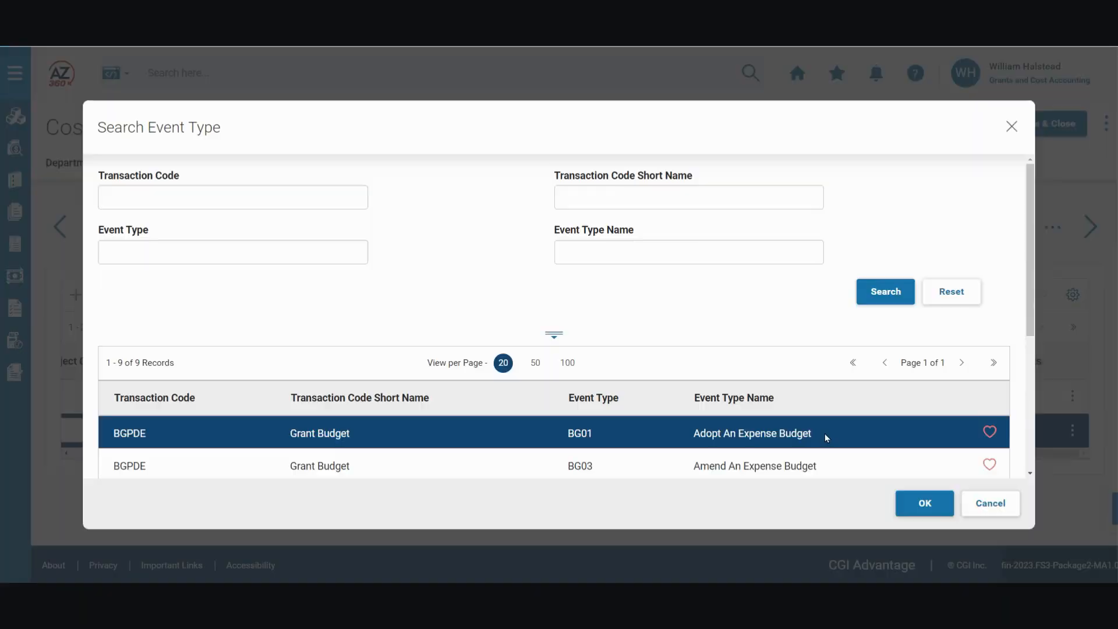
pyautogui.scroll(-2, 794, 369)
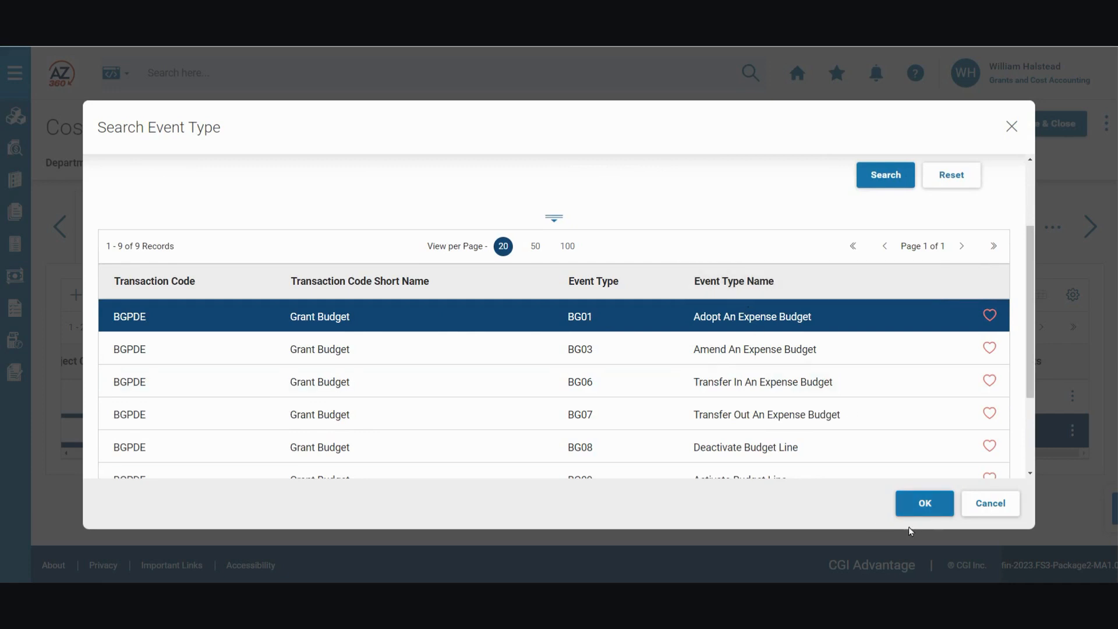
pyautogui.click(926, 505)
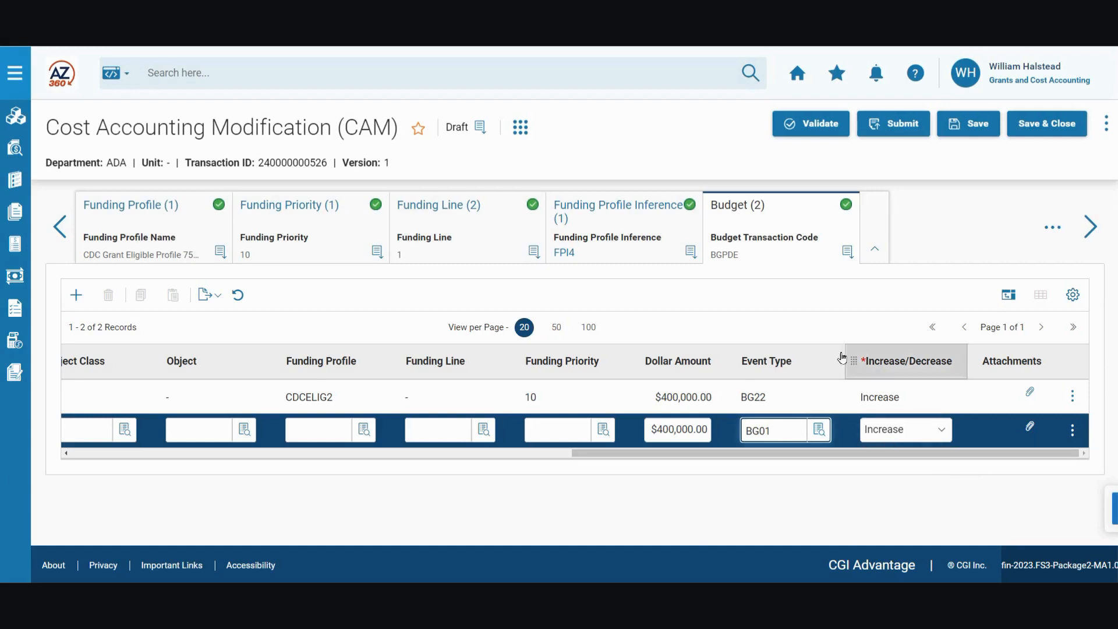
# Validate the Cost Accounting Modification transaction and submit it for approval
pyautogui.click(822, 131)
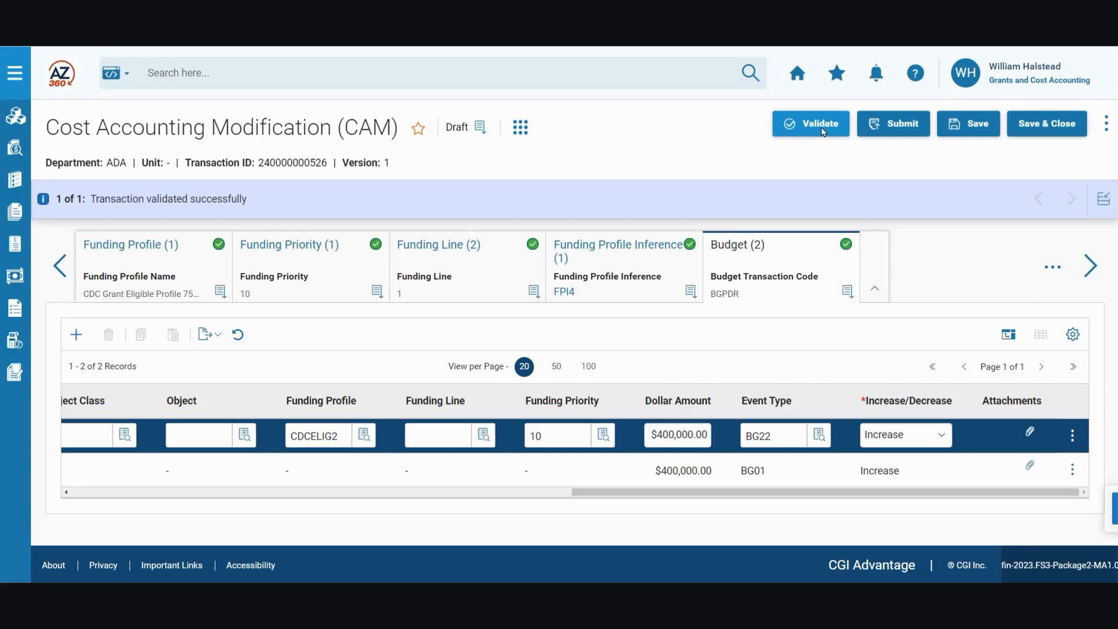
pyautogui.click(901, 133)
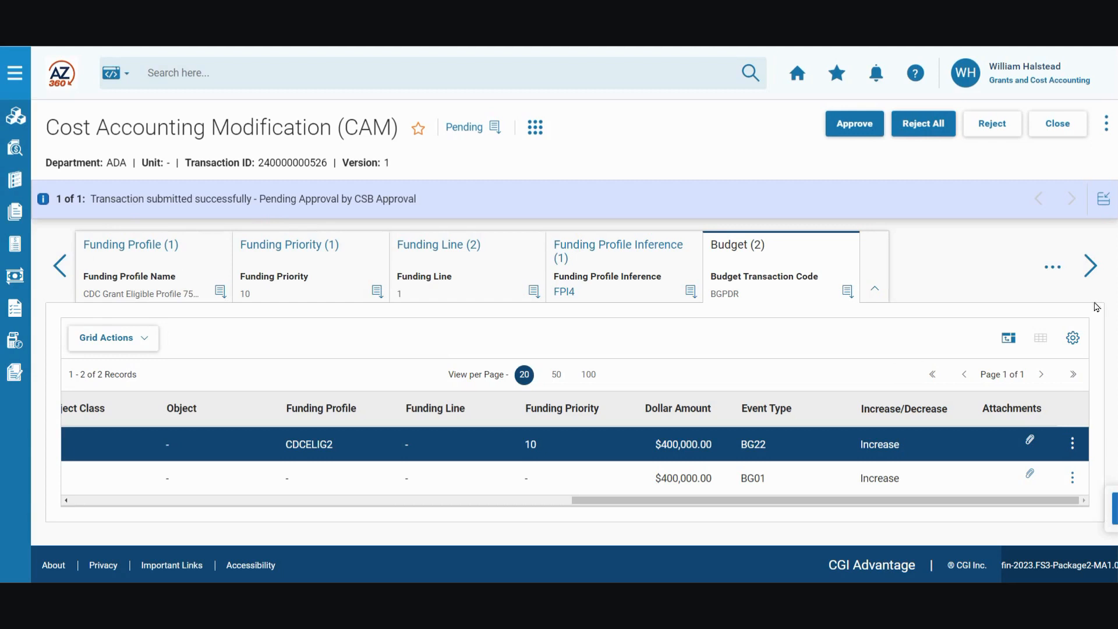
# Check the Created Transactions section of the submitted modification, and return to the home page
pyautogui.click(1054, 268)
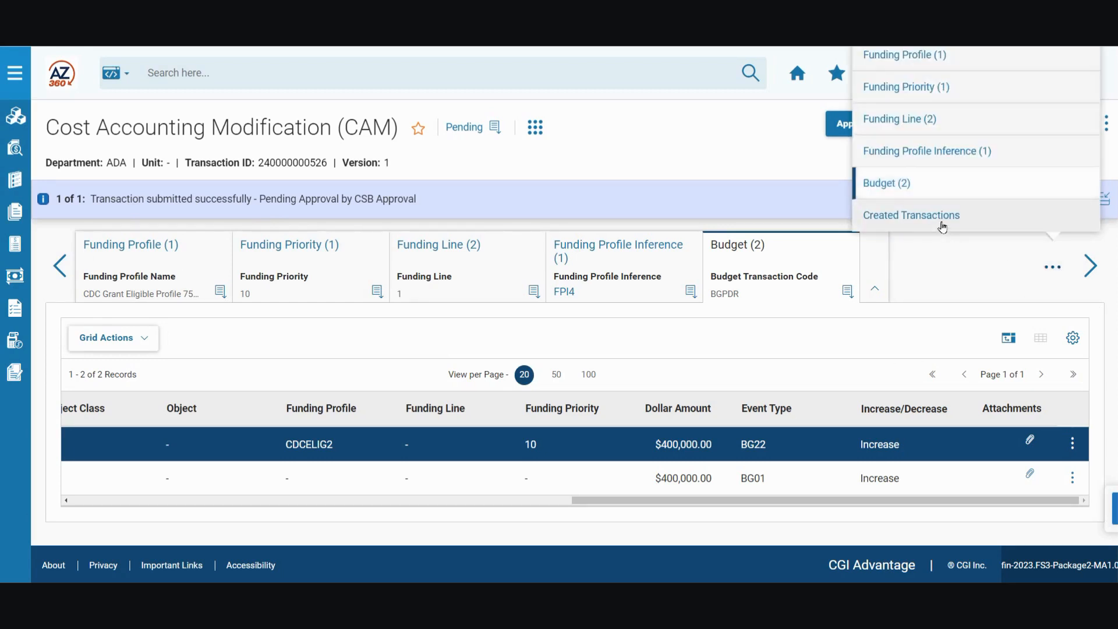
pyautogui.click(939, 217)
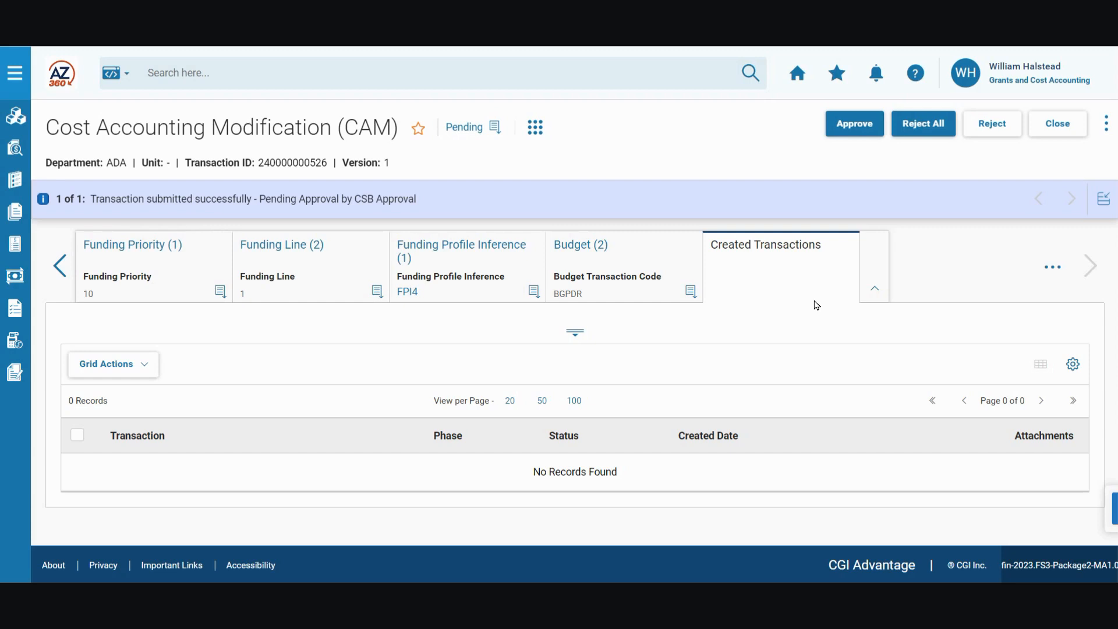
pyautogui.click(798, 74)
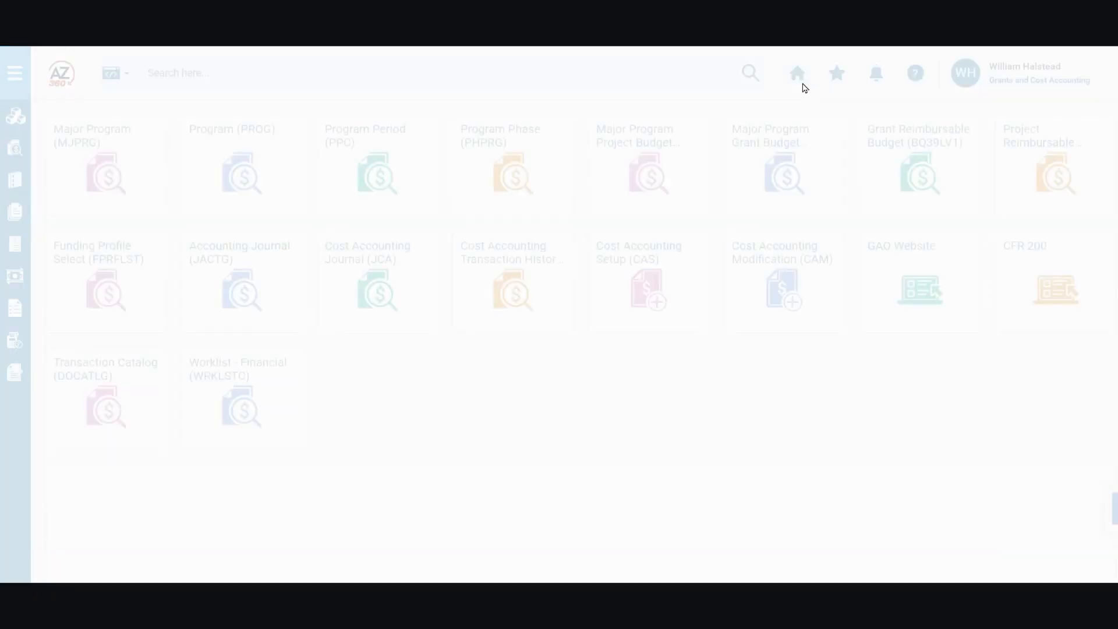